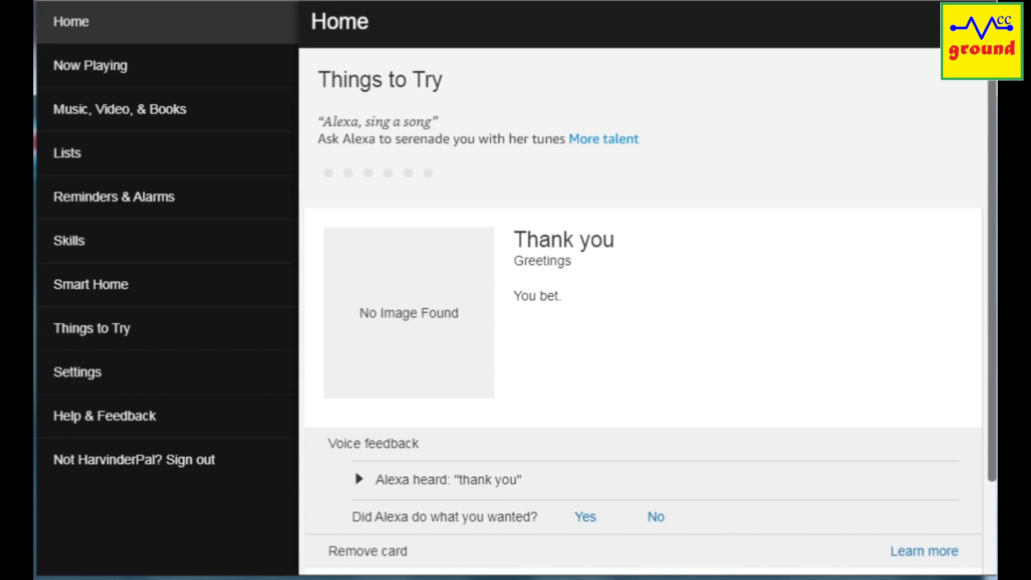
Step: From Smart Home > Devices, remove all 29 discovered devices and groups at once
{"action": "left_click", "coordinate": [123, 291]}
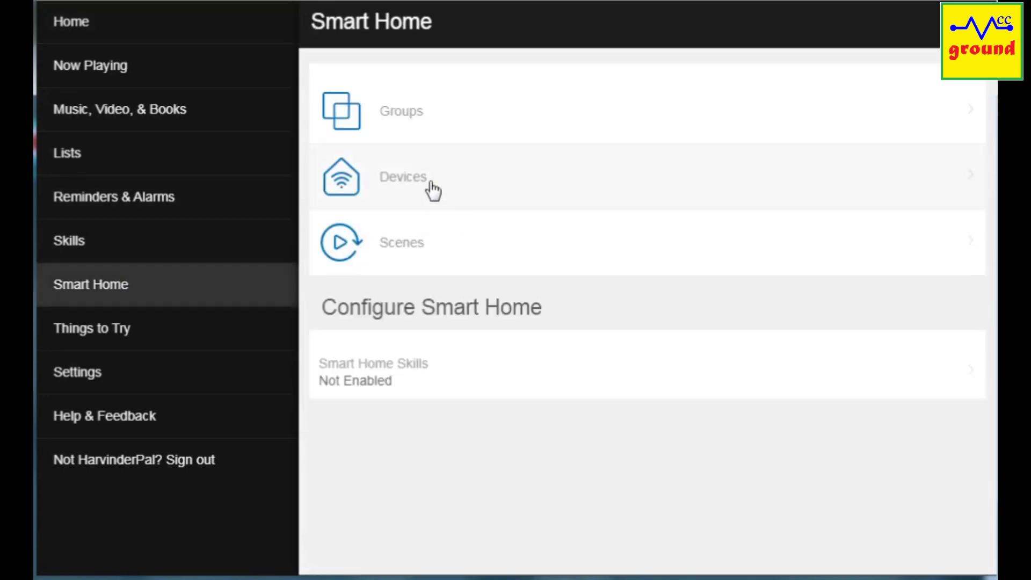
{"action": "left_click", "coordinate": [415, 180]}
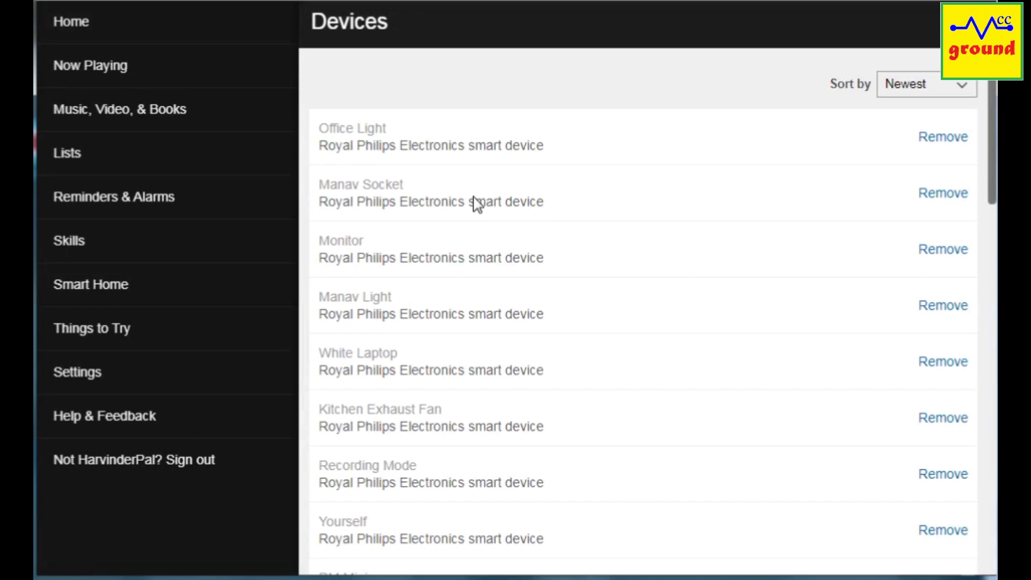
{"action": "scroll", "coordinate": [660, 260], "scroll_direction": "down", "scroll_amount": 15}
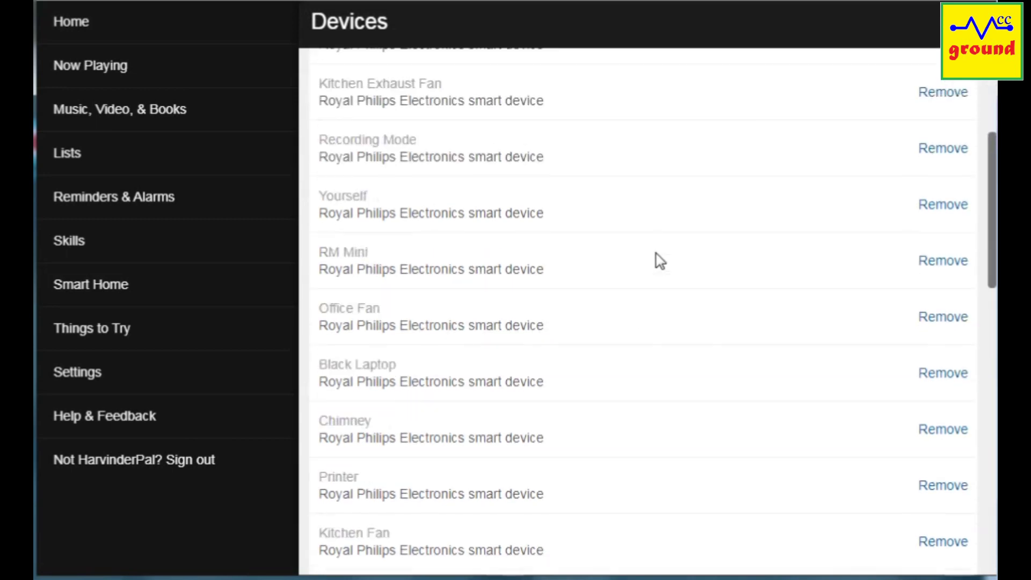
{"action": "scroll", "coordinate": [659, 260], "scroll_direction": "down", "scroll_amount": 8}
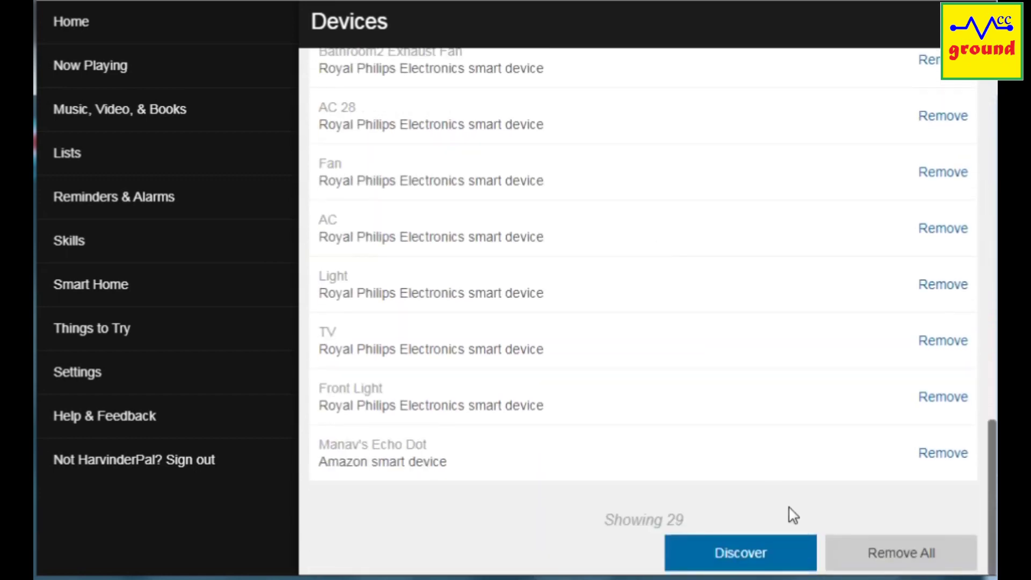
{"action": "left_click", "coordinate": [904, 552]}
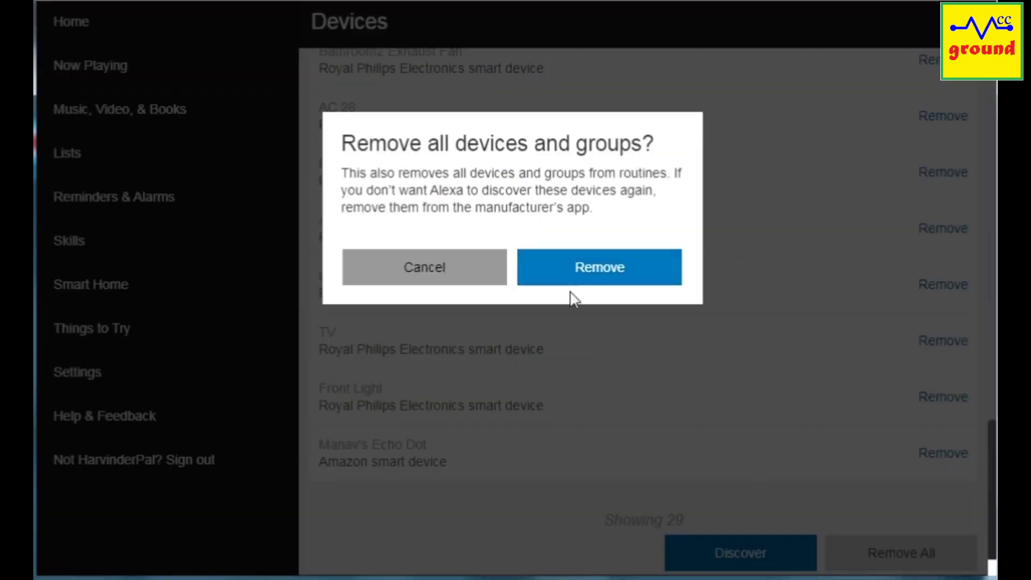
{"action": "left_click", "coordinate": [601, 268]}
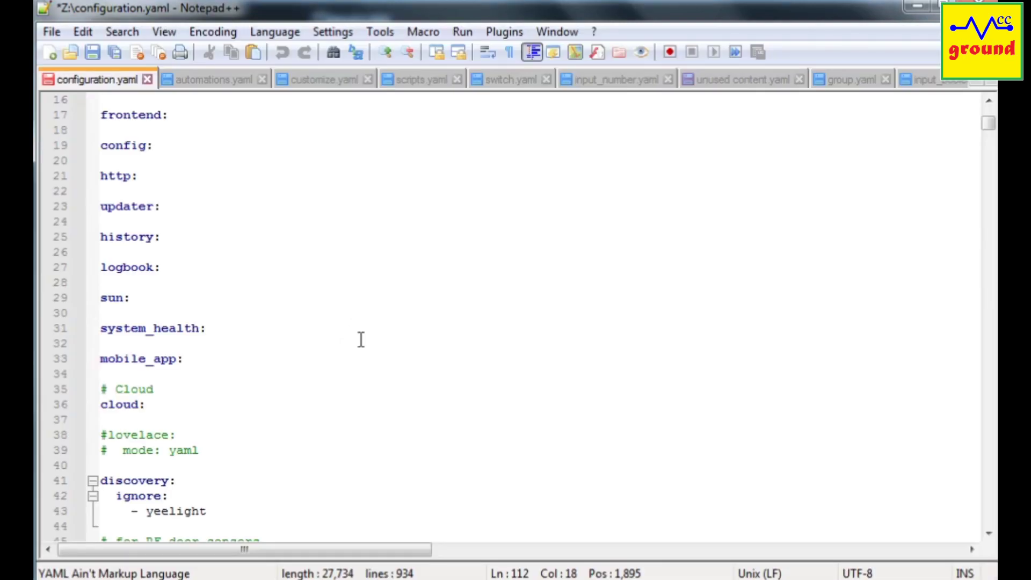
Step: Delete the '# Cloud' and 'cloud:' lines and paste the emulated_hue block below mobile_app:
{"action": "left_click", "coordinate": [98, 406]}
{"action": "left_click_drag", "start_coordinate": [167, 407], "coordinate": [81, 395]}
{"action": "key", "text": "BackSpace"}
{"action": "key", "text": "BackSpace"}
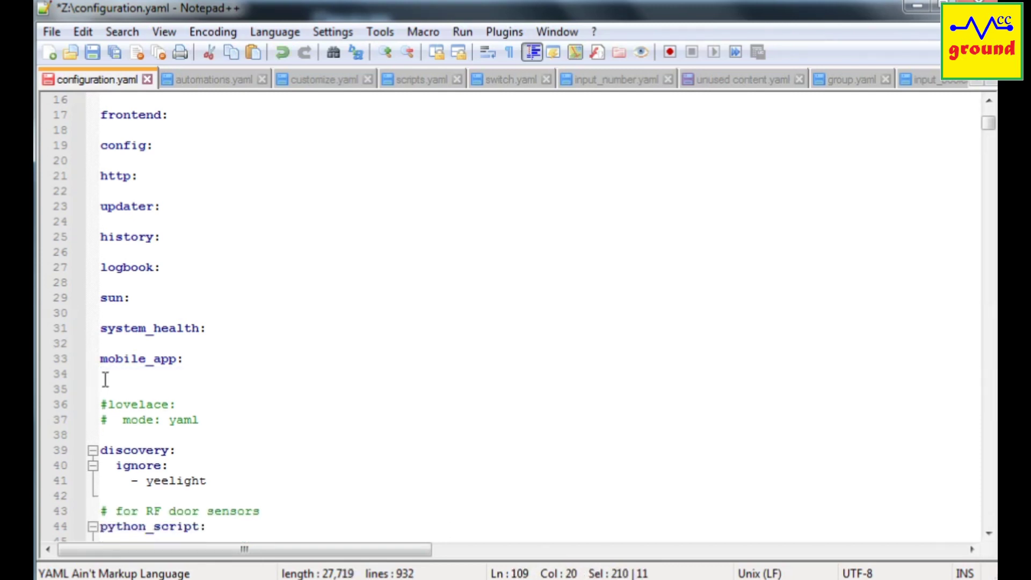
{"action": "key", "text": "Return"}
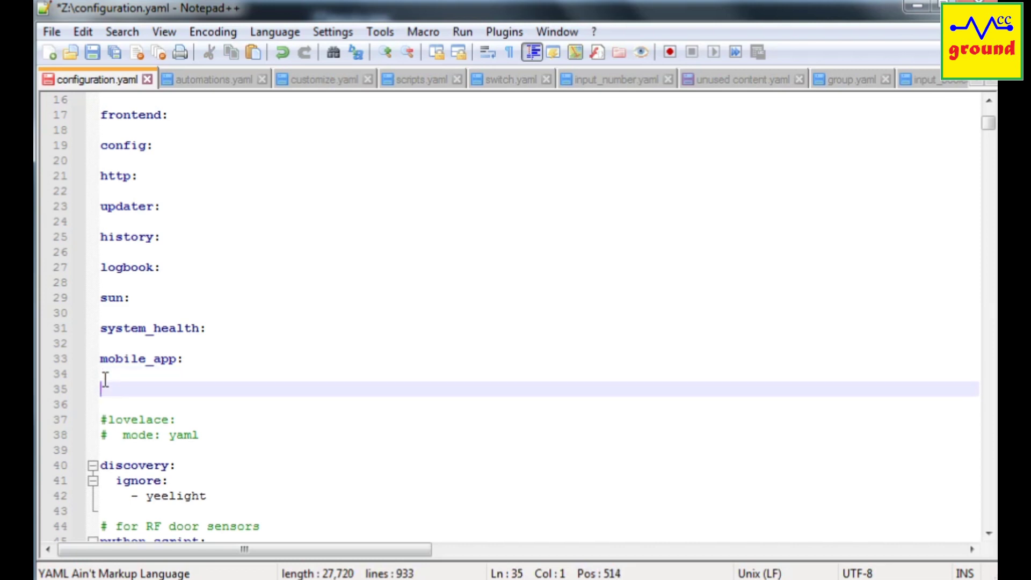
{"action": "type", "text": "emulated_hue:   listen_port: 80   host_ip: 10.0.0.150   expose_by_default: false   # exposed_domains:     # - light   entities:     #BEDROOM     switch.front_light:       name: \"Front Light\"       hidden: false"}
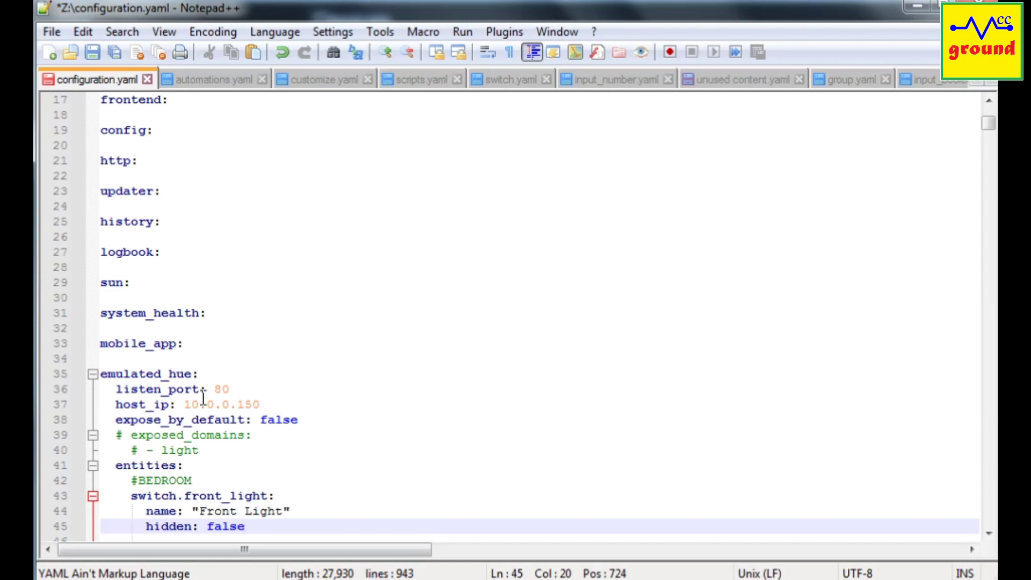
{"action": "left_click_drag", "start_coordinate": [184, 404], "coordinate": [261, 403]}
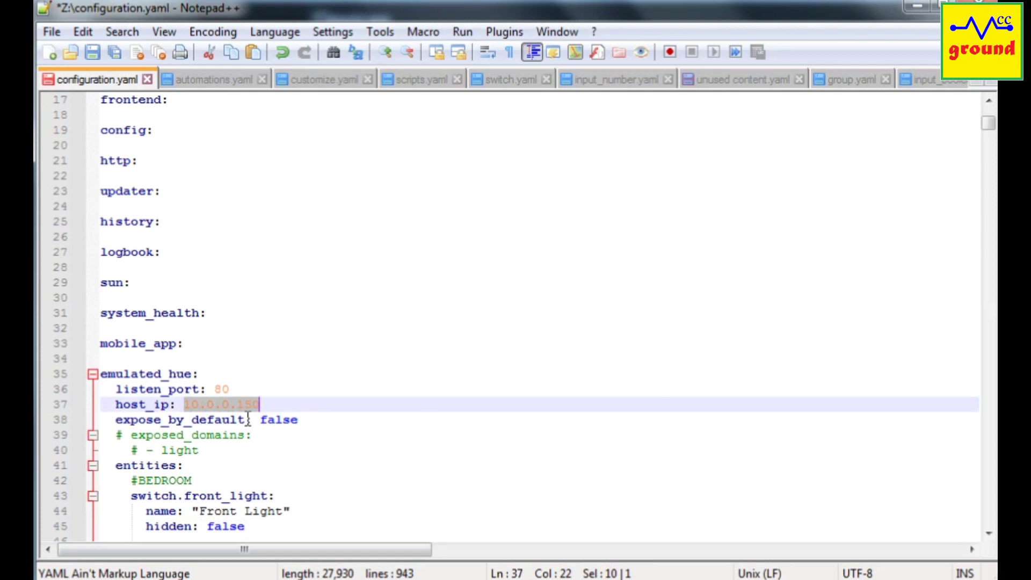
{"action": "left_click_drag", "start_coordinate": [115, 420], "coordinate": [265, 424]}
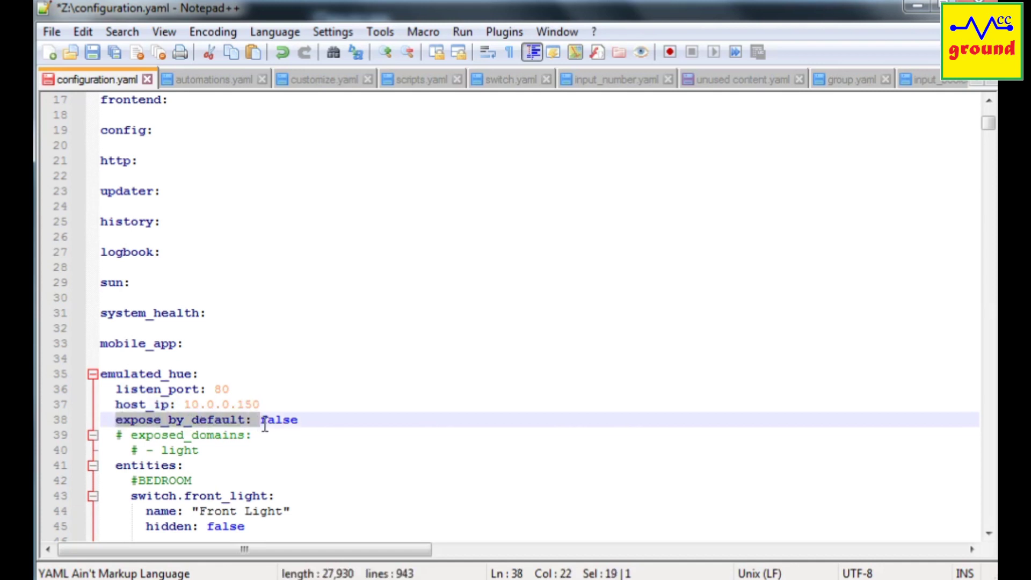
{"action": "double_click", "coordinate": [266, 421]}
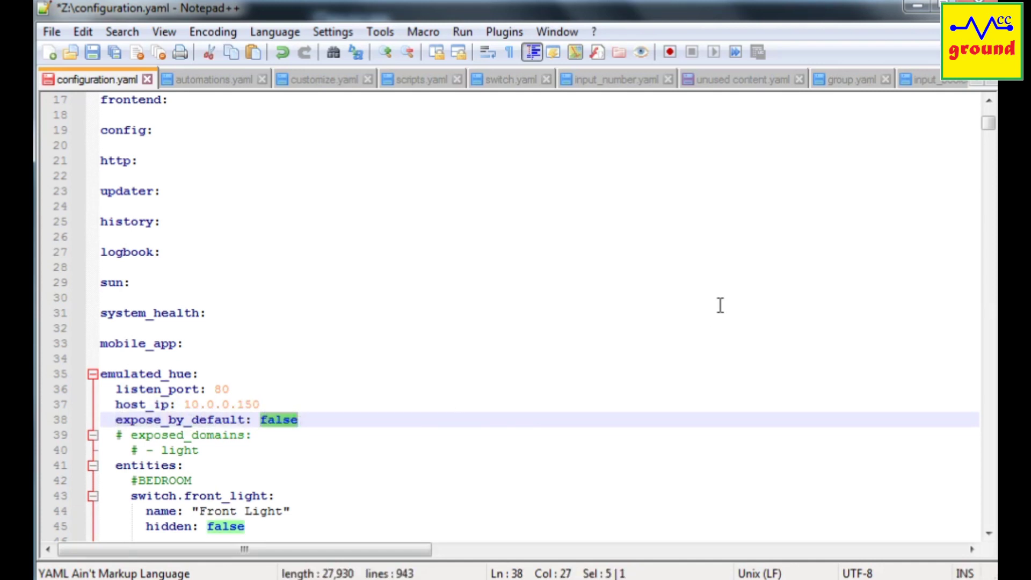
{"action": "type", "text": "true"}
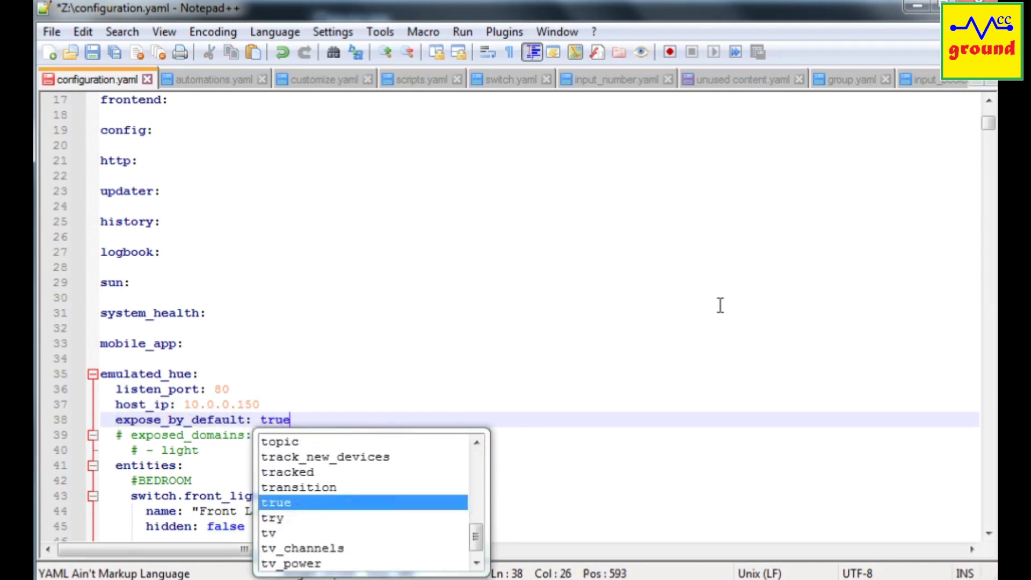
{"action": "left_click", "coordinate": [722, 393]}
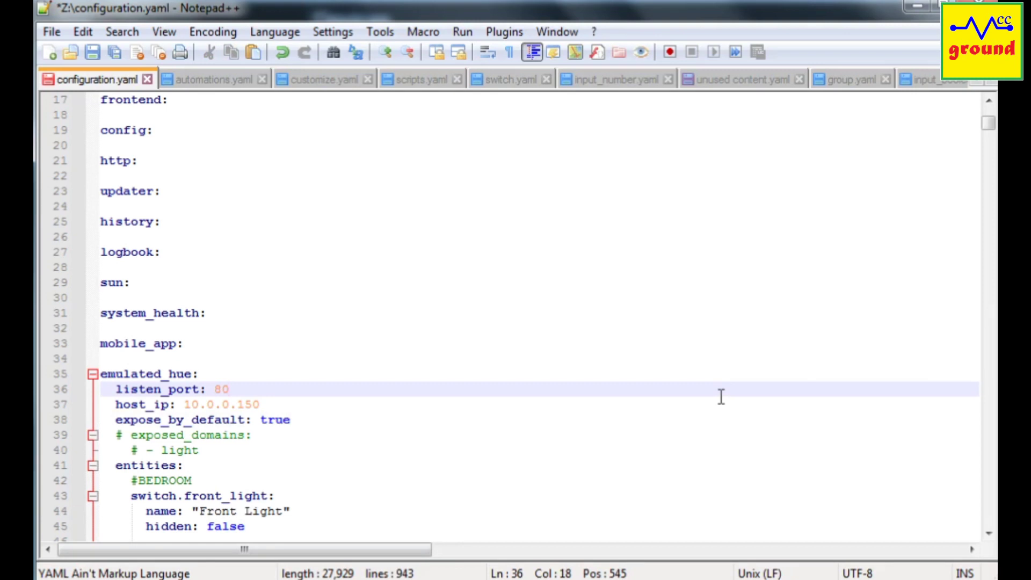
{"action": "left_click_drag", "start_coordinate": [113, 435], "coordinate": [283, 525]}
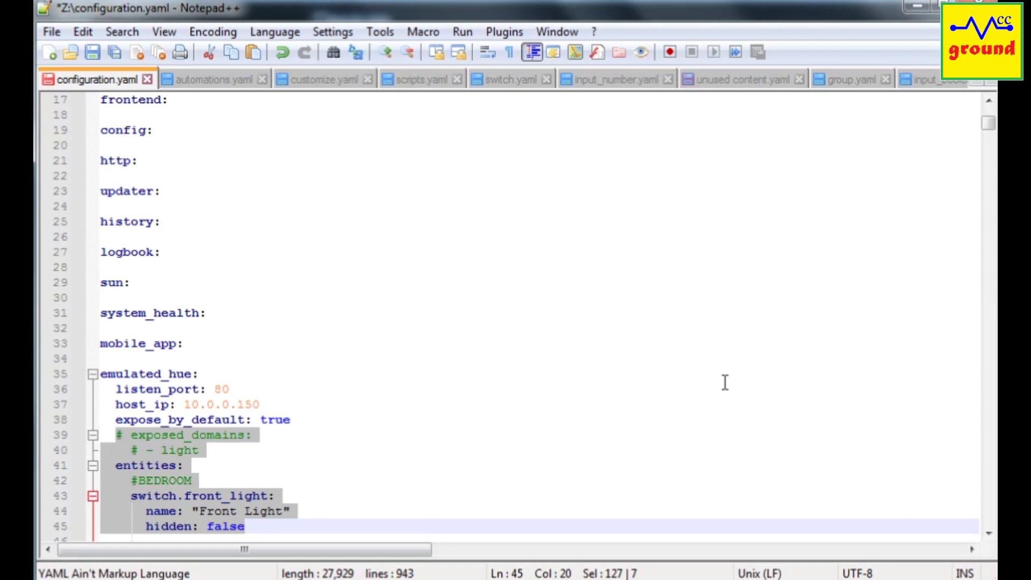
{"action": "left_click", "coordinate": [292, 420]}
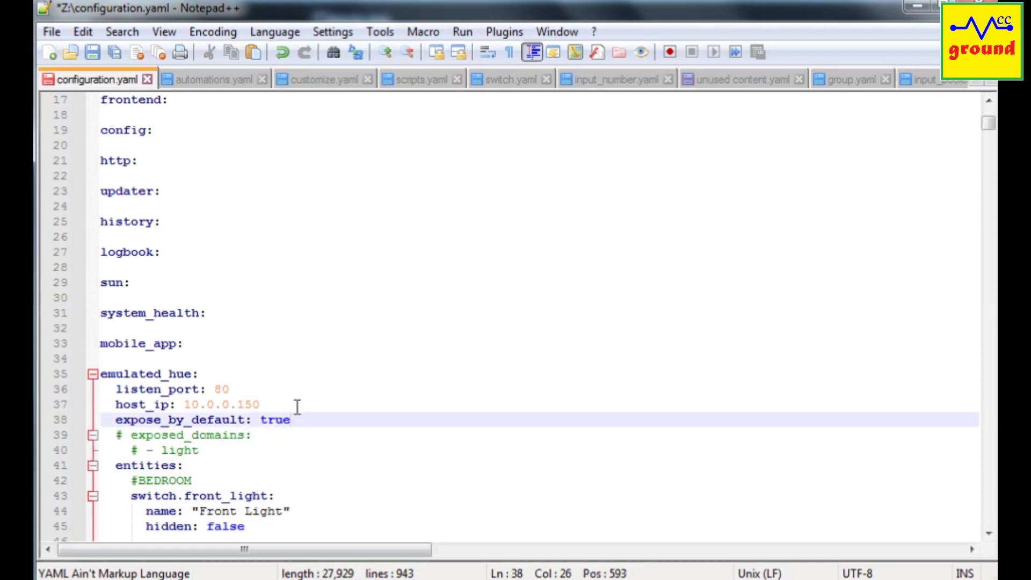
{"action": "key", "text": "BackSpace"}
{"action": "key", "text": "BackSpace"}
{"action": "key", "text": "BackSpace"}
{"action": "key", "text": "BackSpace"}
{"action": "type", "text": "false"}
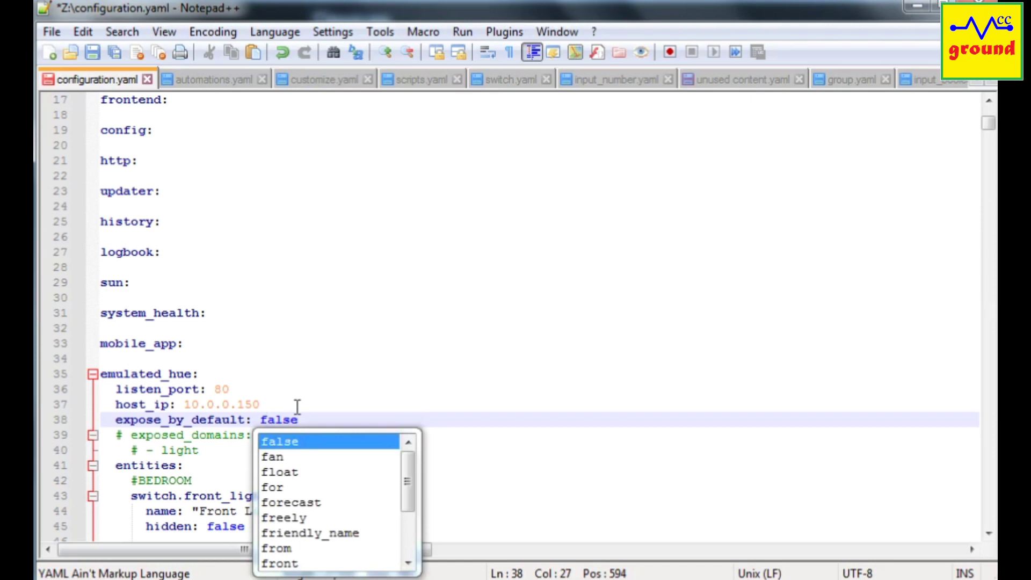
{"action": "left_click", "coordinate": [467, 423]}
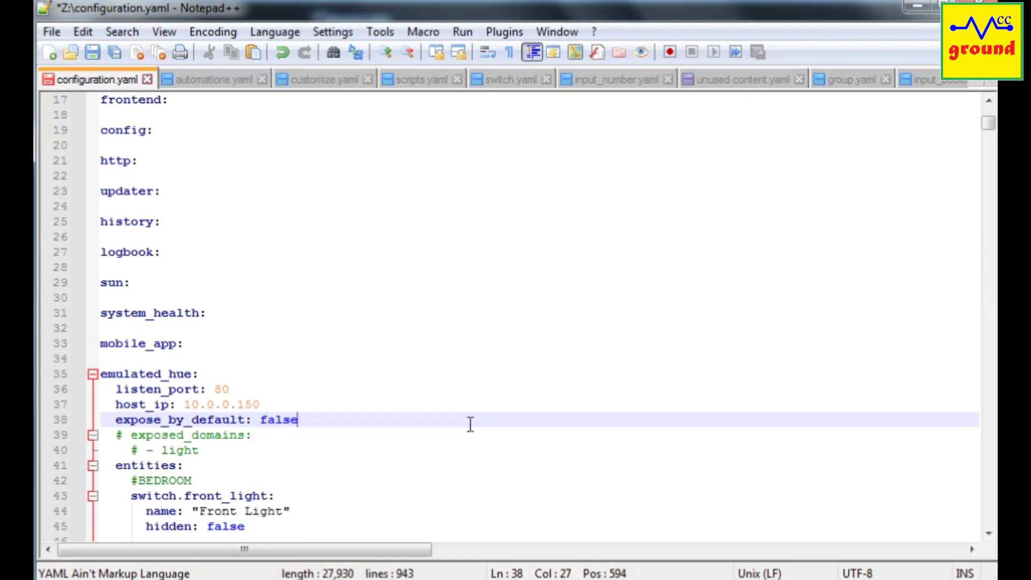
{"action": "left_click_drag", "start_coordinate": [118, 430], "coordinate": [273, 442]}
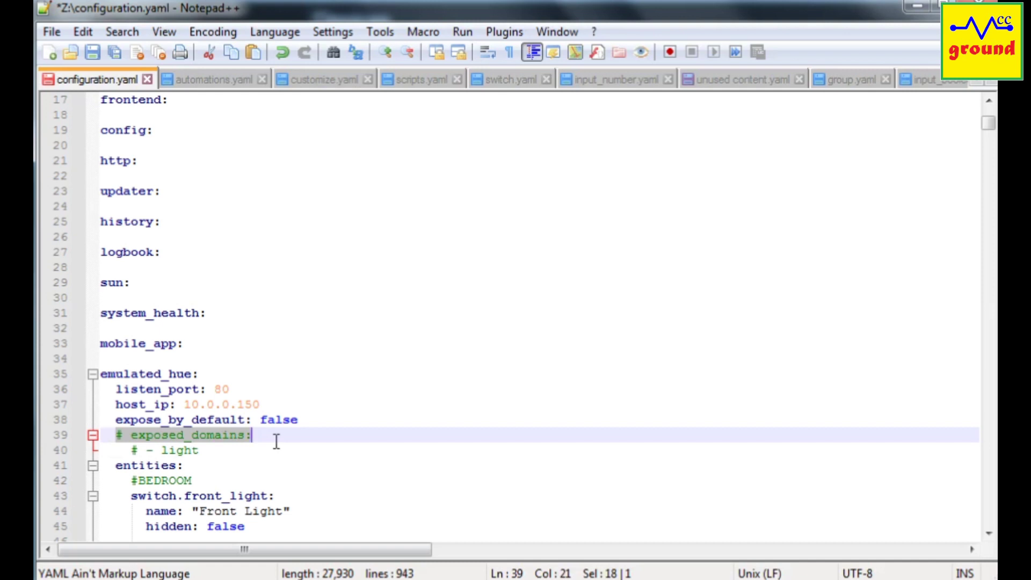
{"action": "left_click_drag", "start_coordinate": [214, 454], "coordinate": [131, 450]}
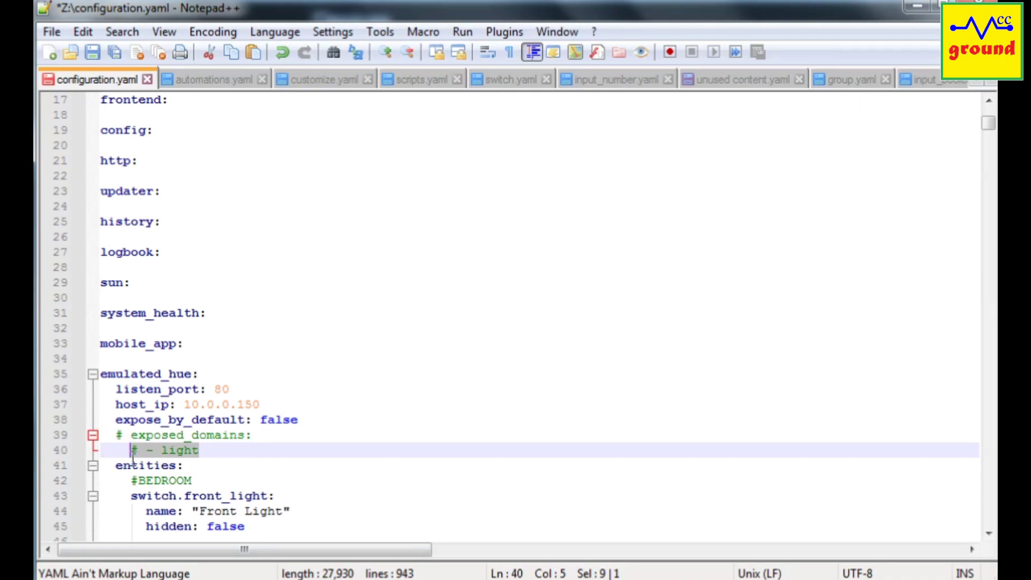
{"action": "left_click", "coordinate": [114, 466]}
{"action": "left_click_drag", "start_coordinate": [113, 466], "coordinate": [183, 465]}
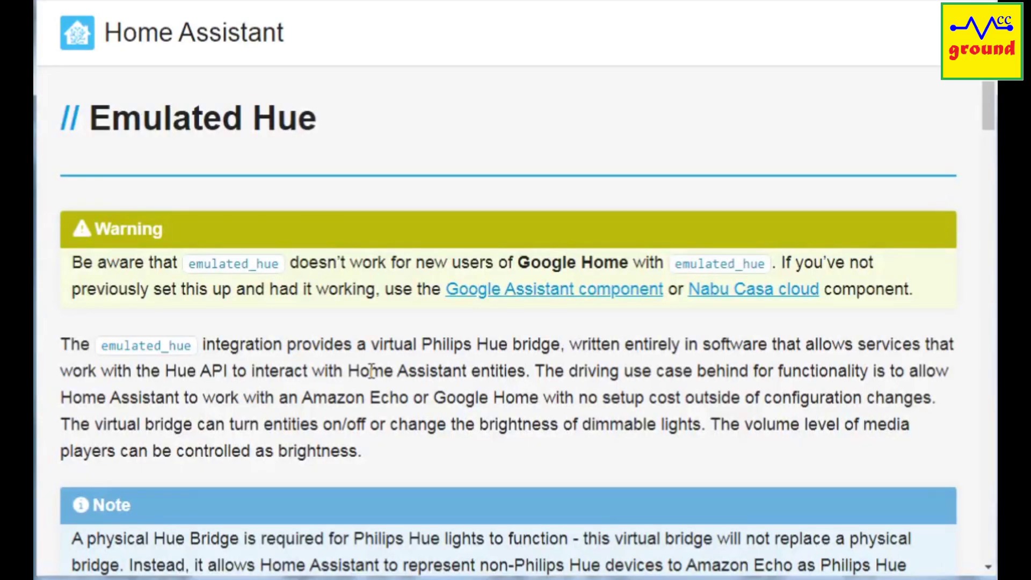
{"action": "scroll", "coordinate": [368, 365], "scroll_direction": "down", "scroll_amount": 15}
{"action": "scroll", "coordinate": [367, 363], "scroll_direction": "down", "scroll_amount": 8}
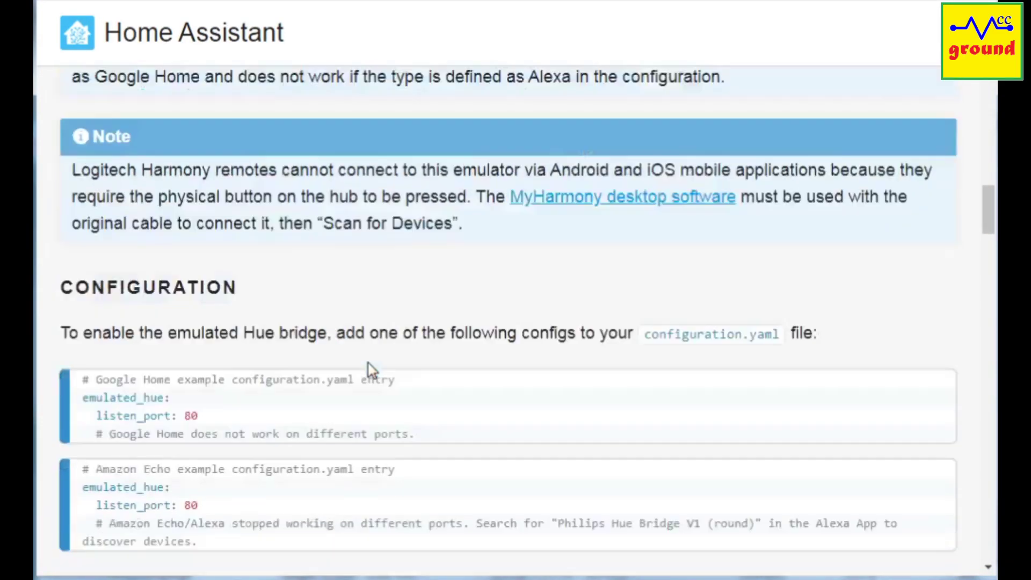
{"action": "scroll", "coordinate": [372, 370], "scroll_direction": "down", "scroll_amount": 7}
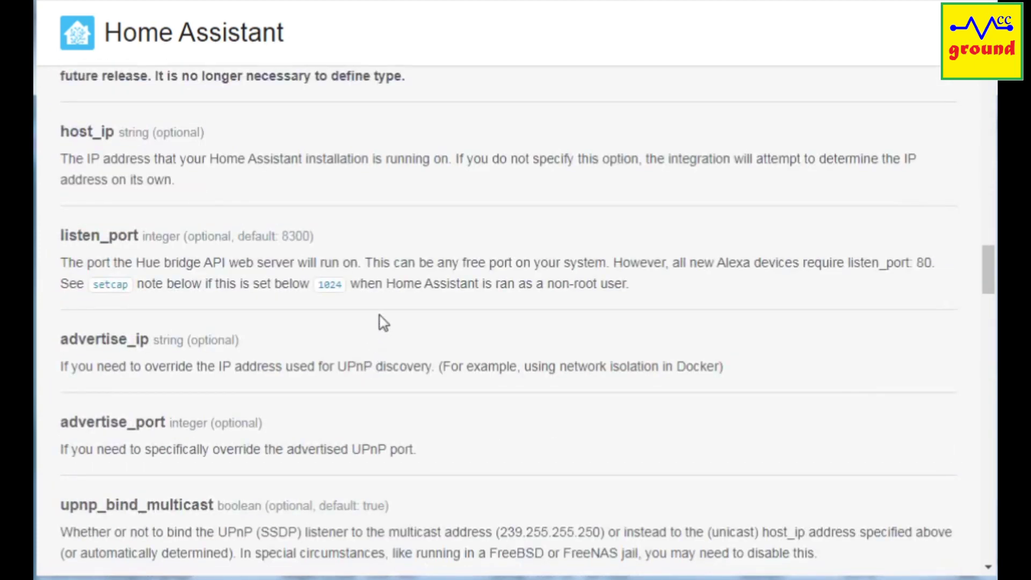
{"action": "scroll", "coordinate": [387, 317], "scroll_direction": "down", "scroll_amount": 1}
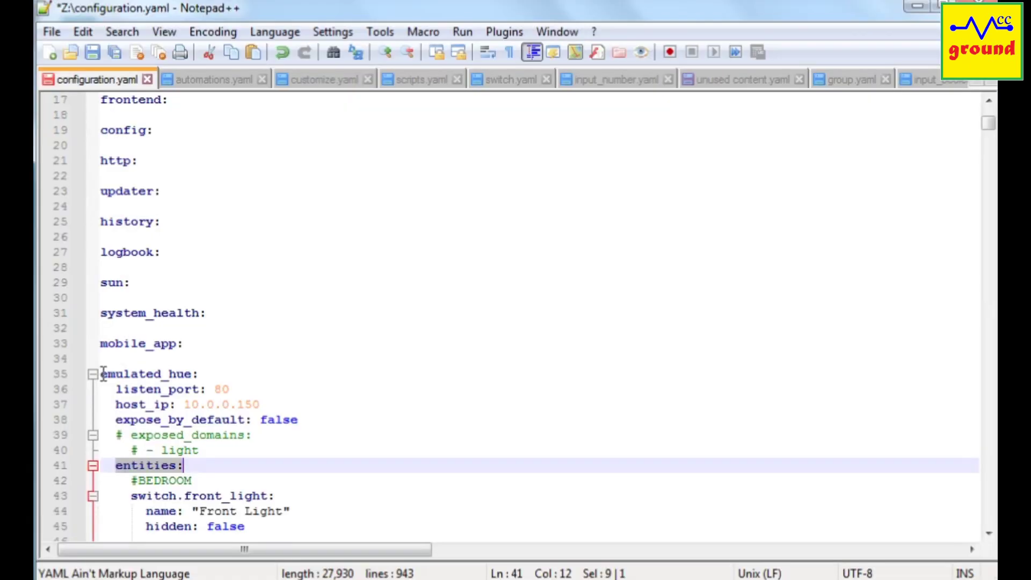
{"action": "left_click_drag", "start_coordinate": [100, 374], "coordinate": [322, 525]}
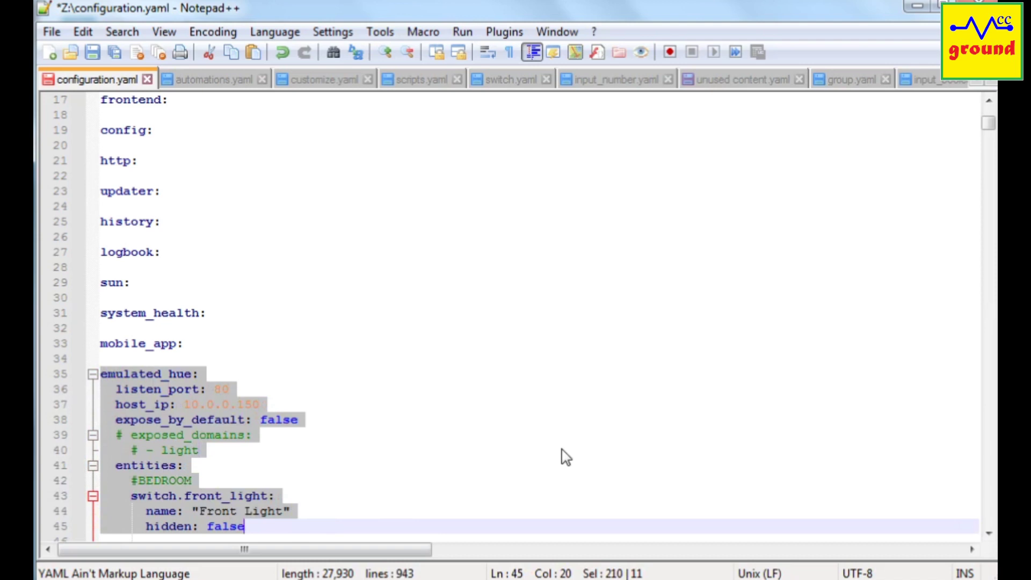
Step: Save configuration.yaml, run Check Configuration, and confirm a Home Assistant server restart
{"action": "left_click", "coordinate": [462, 344]}
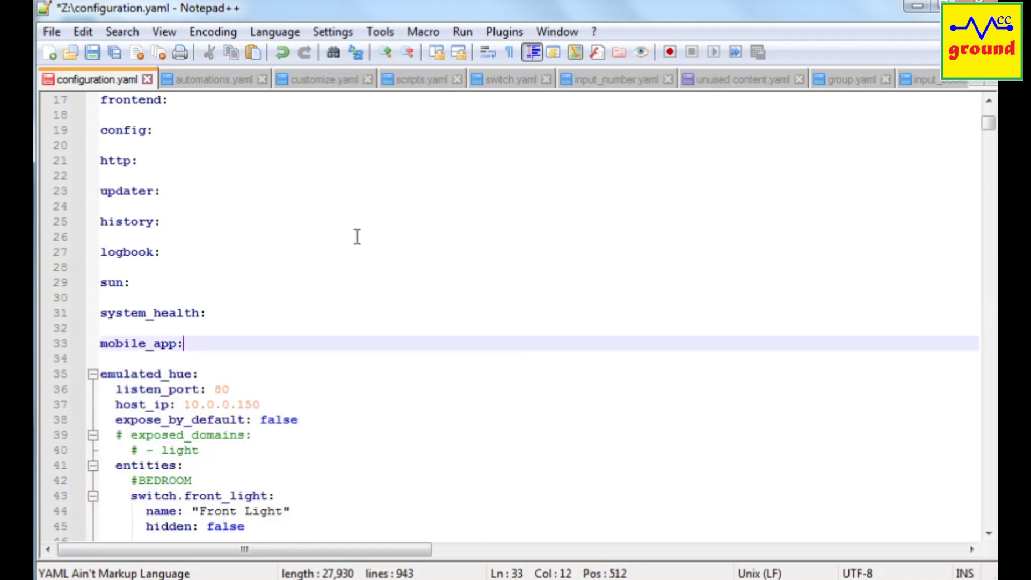
{"action": "left_click", "coordinate": [92, 54]}
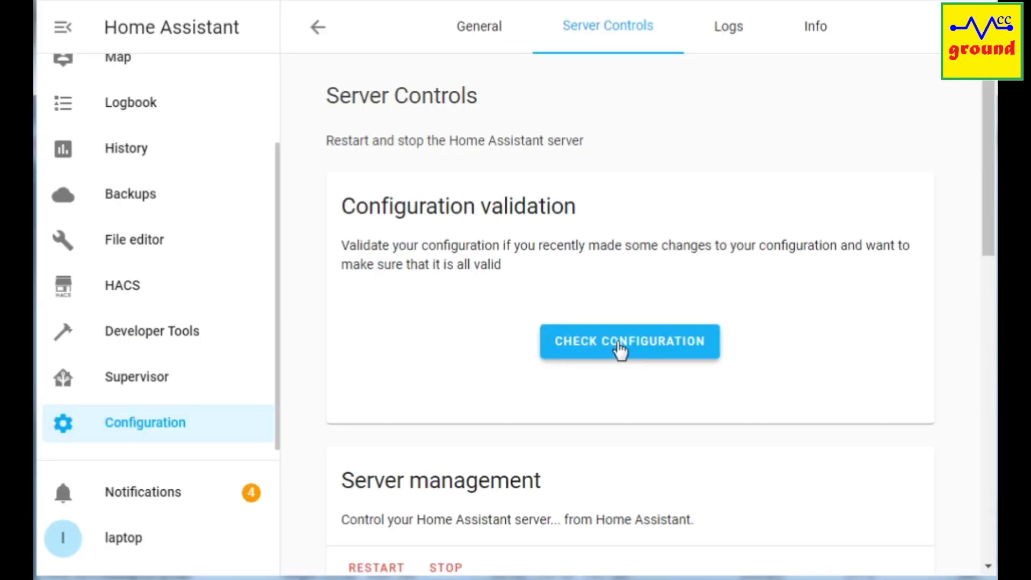
{"action": "left_click", "coordinate": [621, 349]}
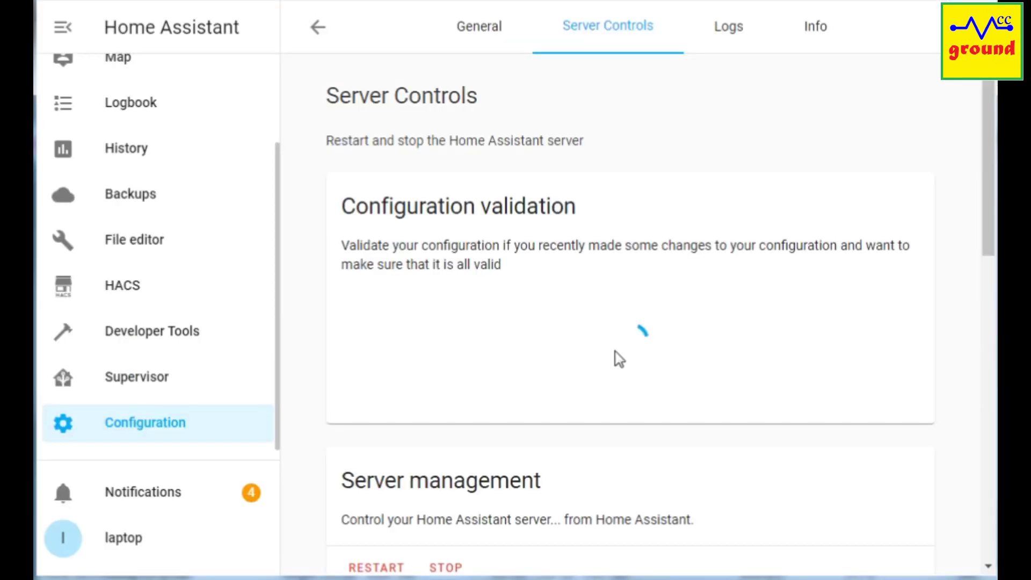
{"action": "scroll", "coordinate": [619, 359], "scroll_direction": "down", "scroll_amount": 5}
{"action": "left_click", "coordinate": [368, 290]}
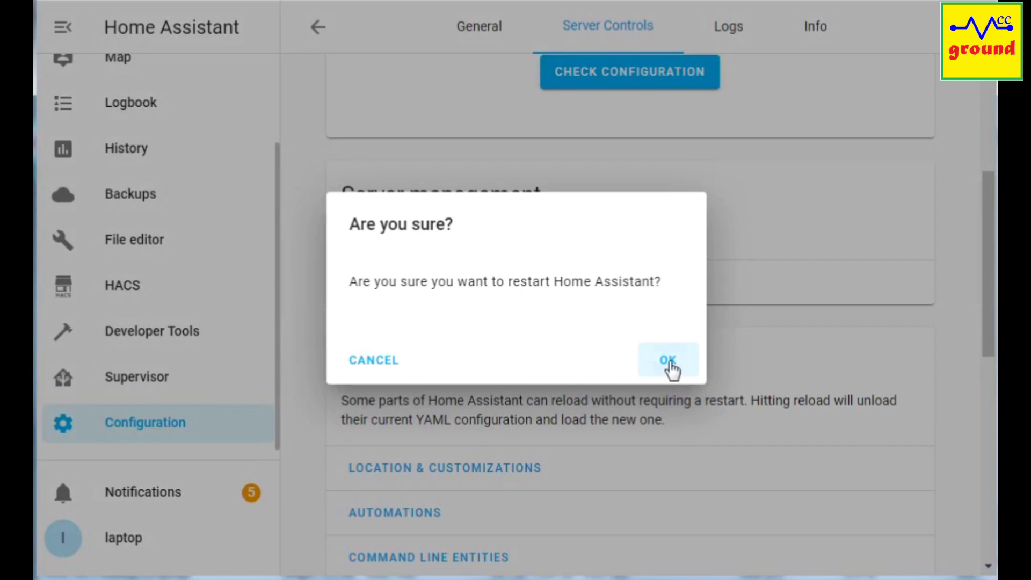
{"action": "left_click", "coordinate": [669, 362]}
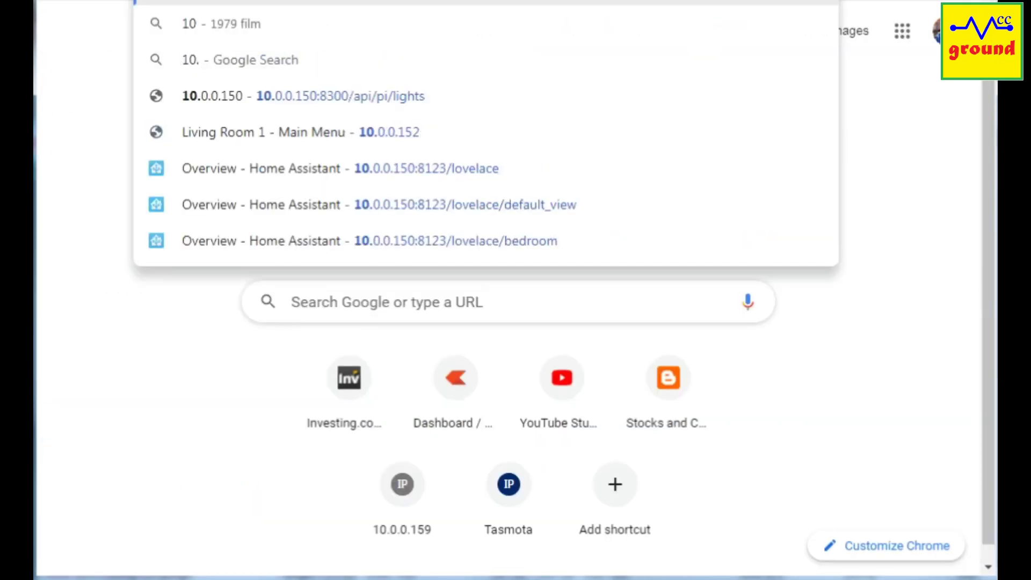
Step: Load 10.0.0.150/api/pi/lights to view the emulated Hue bridge's lights
{"action": "type", "text": "0.0.15"}
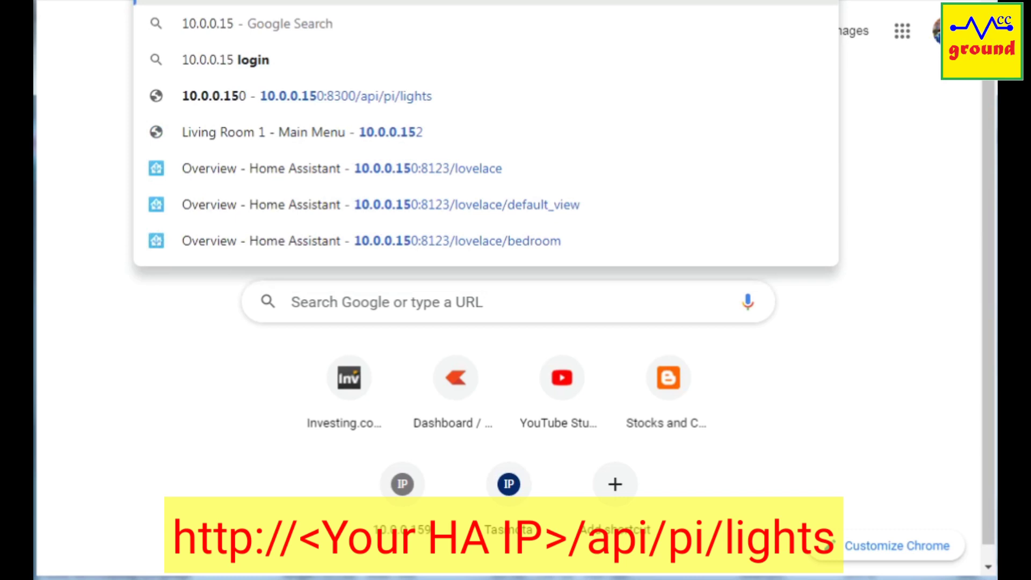
{"action": "type", "text": "0/api/pi/lights"}
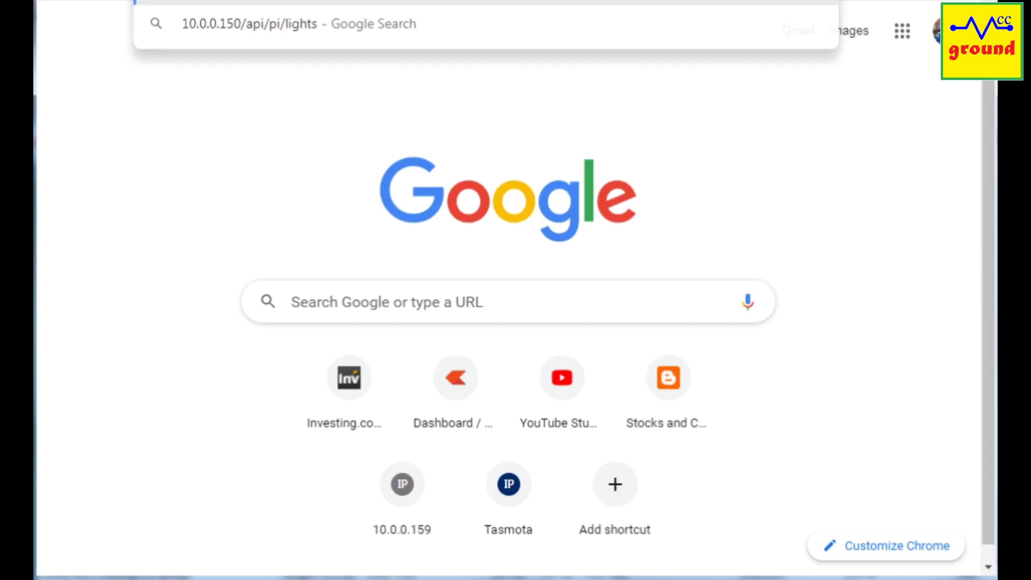
{"action": "key", "text": "Return"}
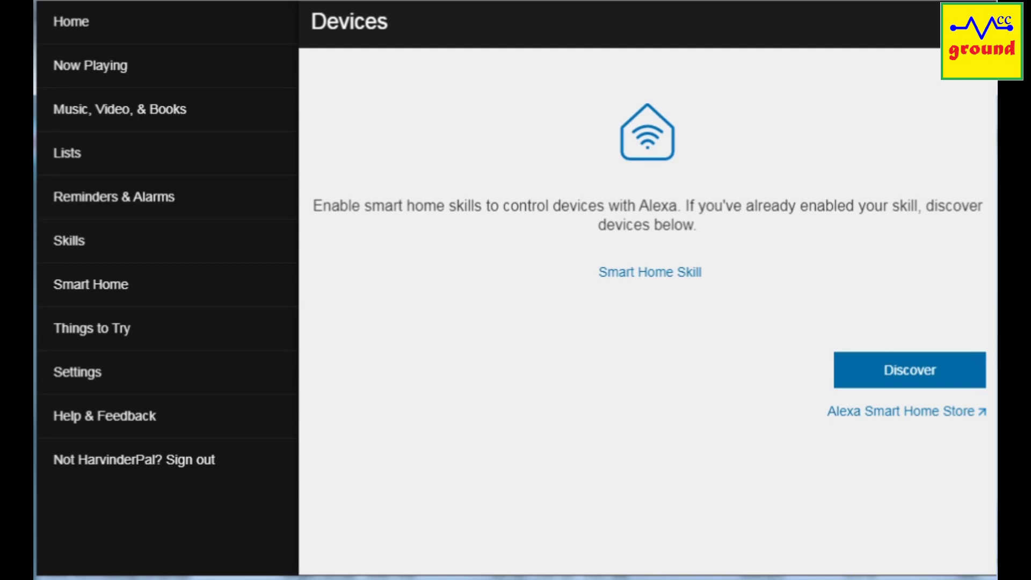
Step: Run Alexa device discovery and scroll through the 36 found devices, including Front Light
{"action": "left_click", "coordinate": [916, 377]}
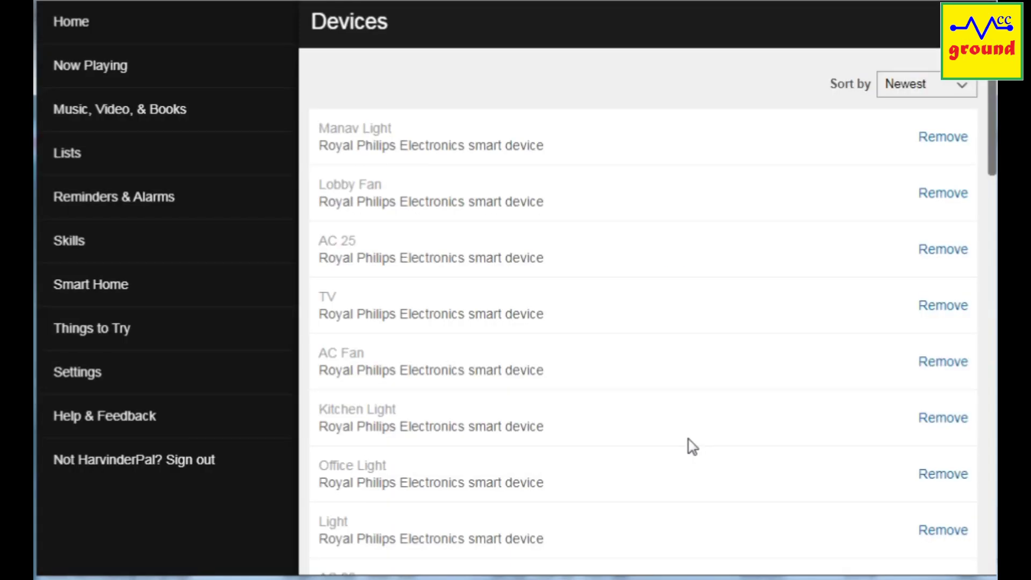
{"action": "scroll", "coordinate": [674, 335], "scroll_direction": "down", "scroll_amount": 10}
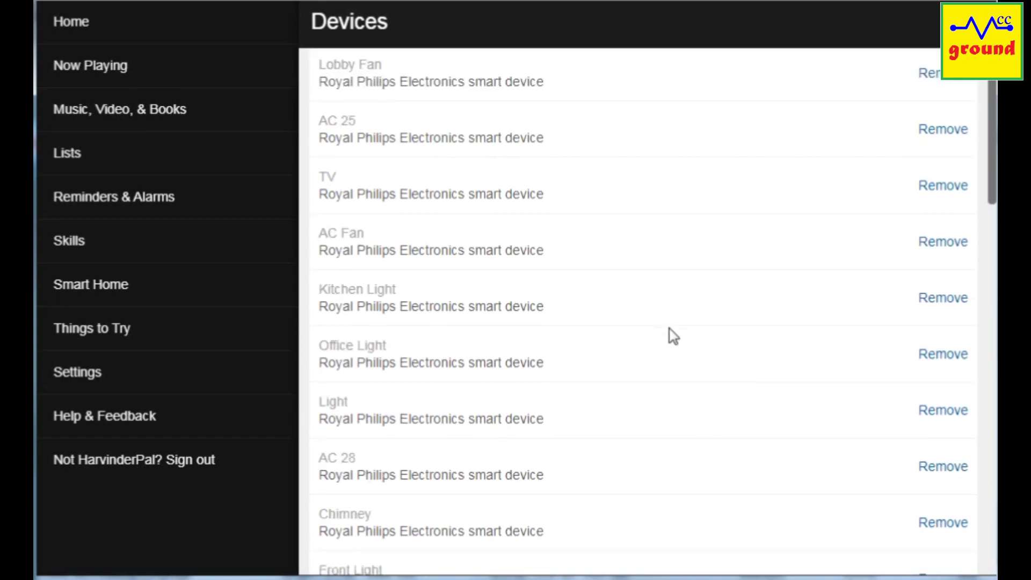
{"action": "scroll", "coordinate": [674, 336], "scroll_direction": "down", "scroll_amount": 10}
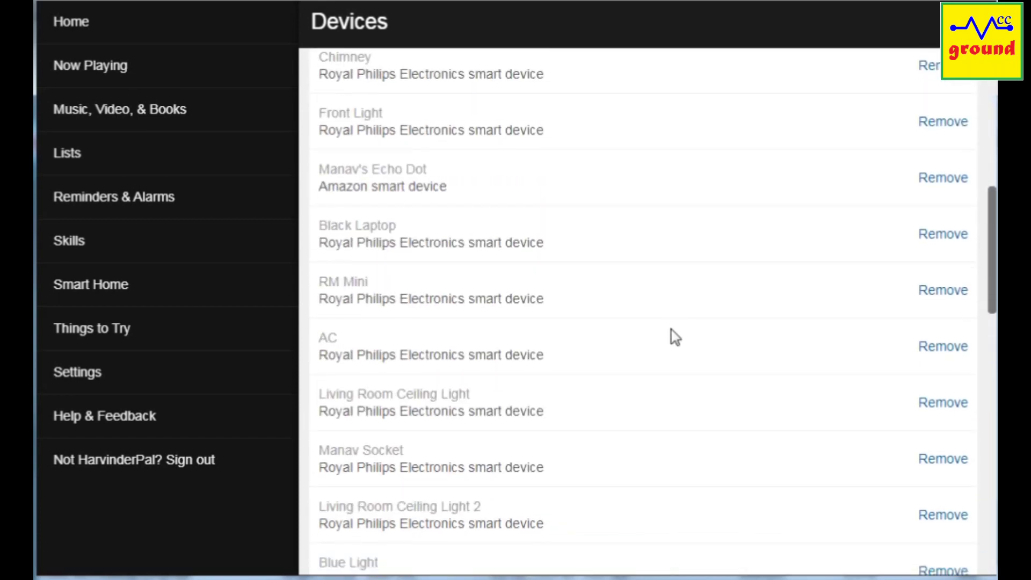
{"action": "scroll", "coordinate": [675, 335], "scroll_direction": "down", "scroll_amount": 10}
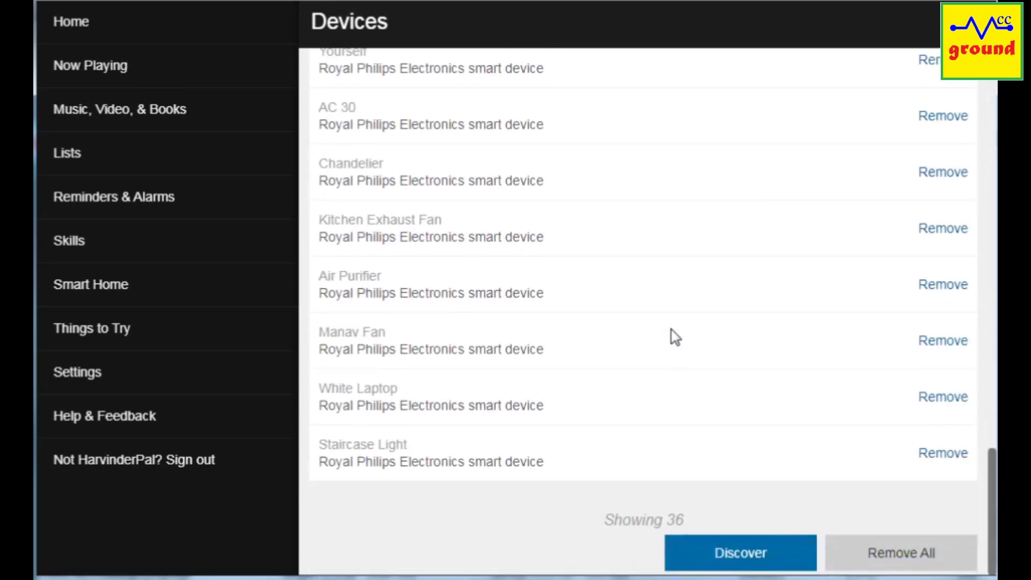
{"action": "scroll", "coordinate": [673, 335], "scroll_direction": "up", "scroll_amount": 10}
{"action": "scroll", "coordinate": [674, 336], "scroll_direction": "up", "scroll_amount": 15}
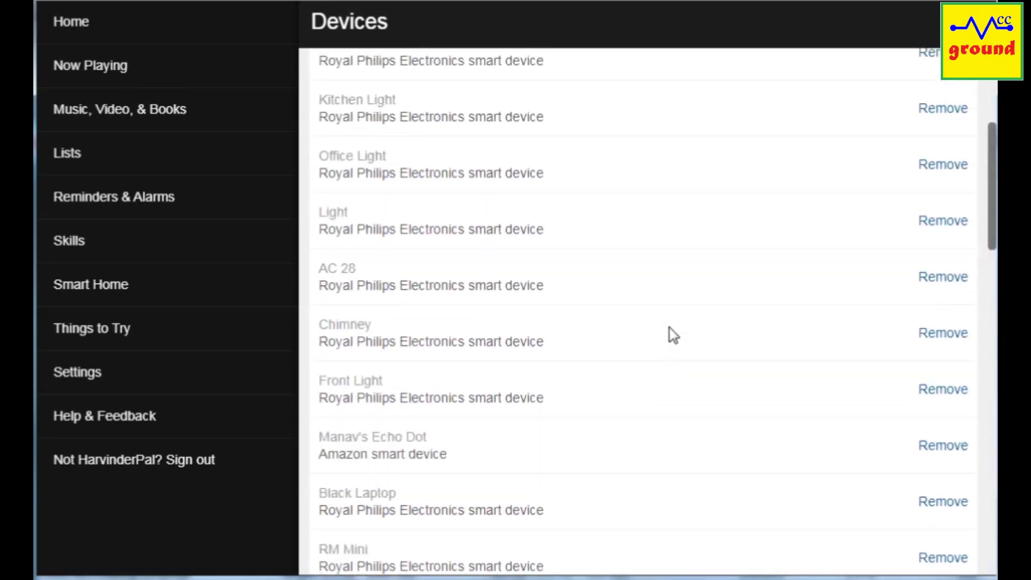